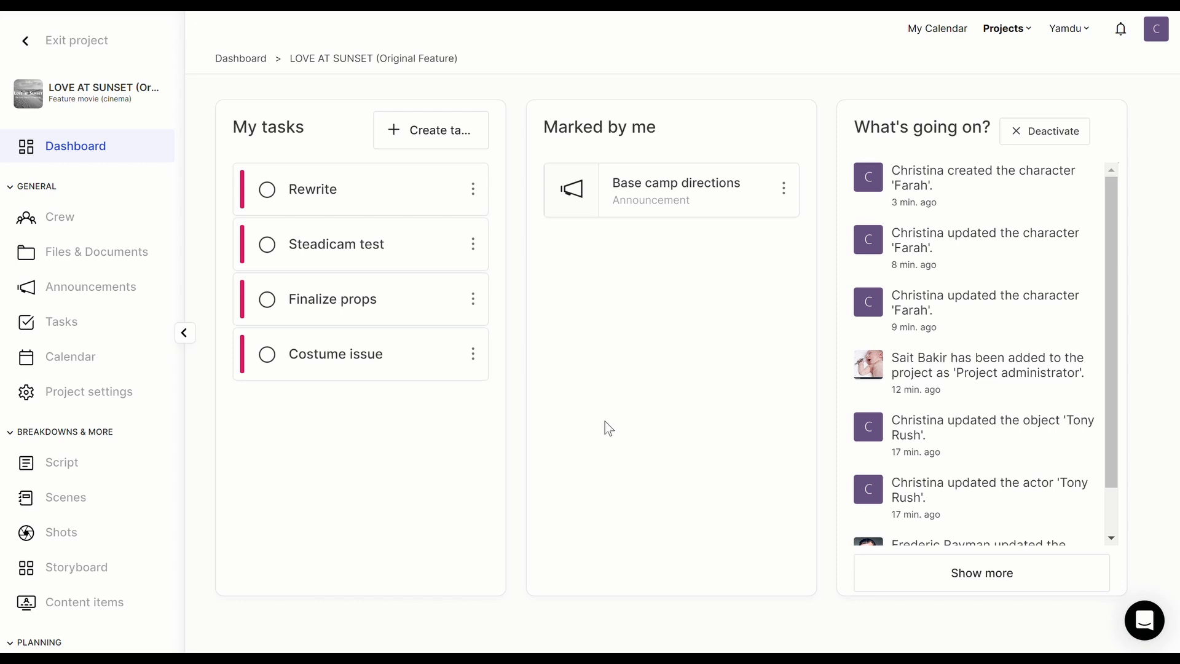
- Open the project's Cast section and look through its list of characters
{"action": "scroll", "coordinate": [92, 425], "scroll_direction": "down", "scroll_amount": 7}
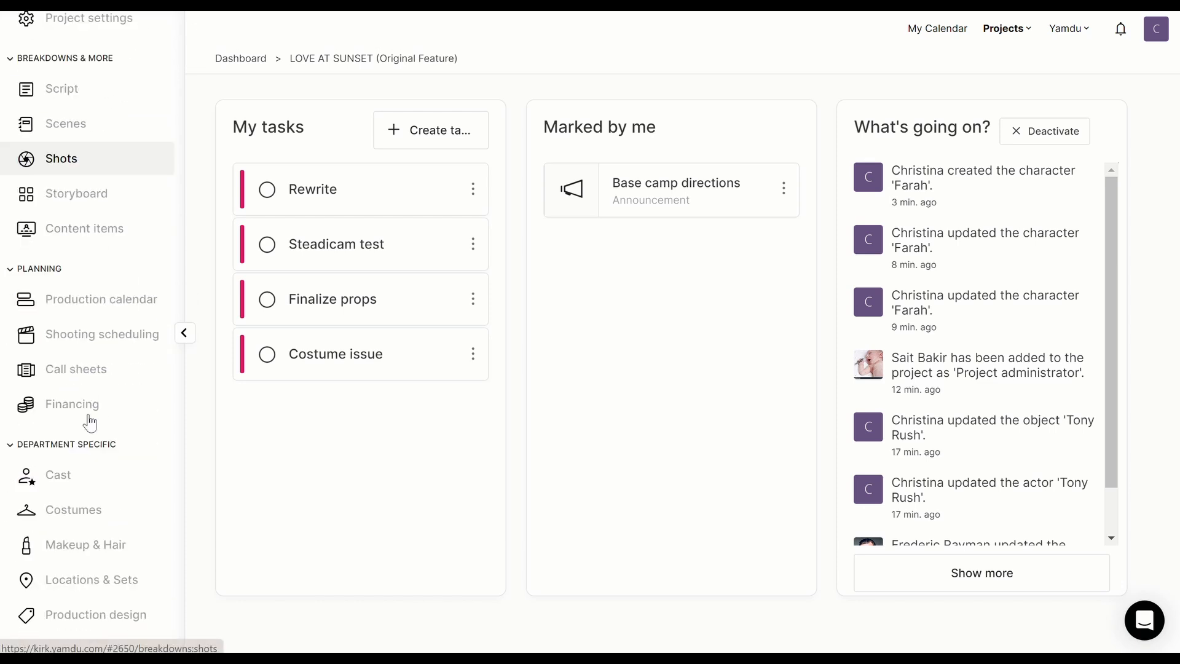
{"action": "scroll", "coordinate": [92, 413], "scroll_direction": "down", "scroll_amount": 2}
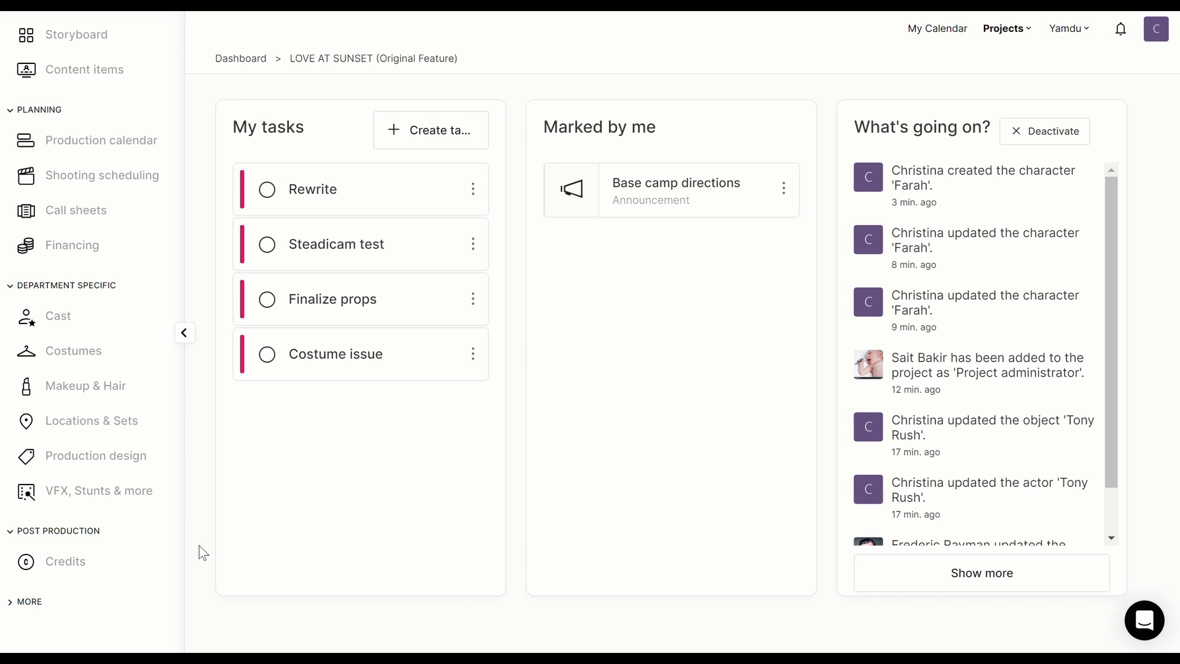
{"action": "left_click", "coordinate": [69, 314]}
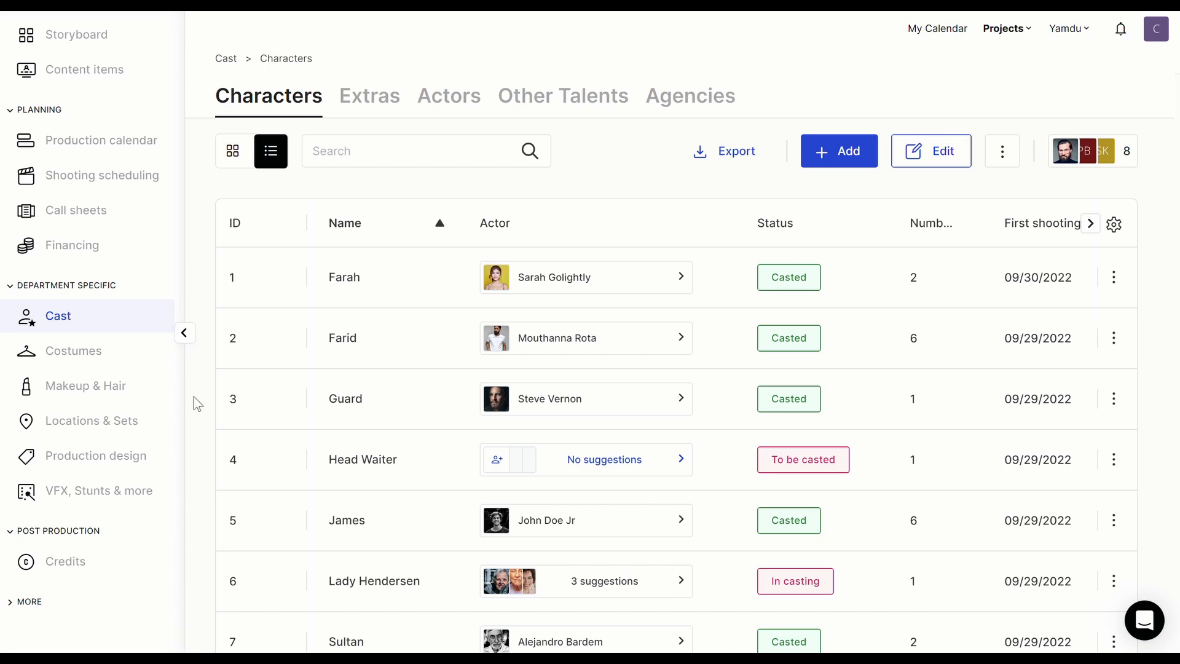
{"action": "scroll", "coordinate": [218, 388], "scroll_direction": "down", "scroll_amount": 4}
{"action": "scroll", "coordinate": [221, 388], "scroll_direction": "up", "scroll_amount": 4}
- Look through the characters as image cards and return to the list view
{"action": "left_click", "coordinate": [236, 152]}
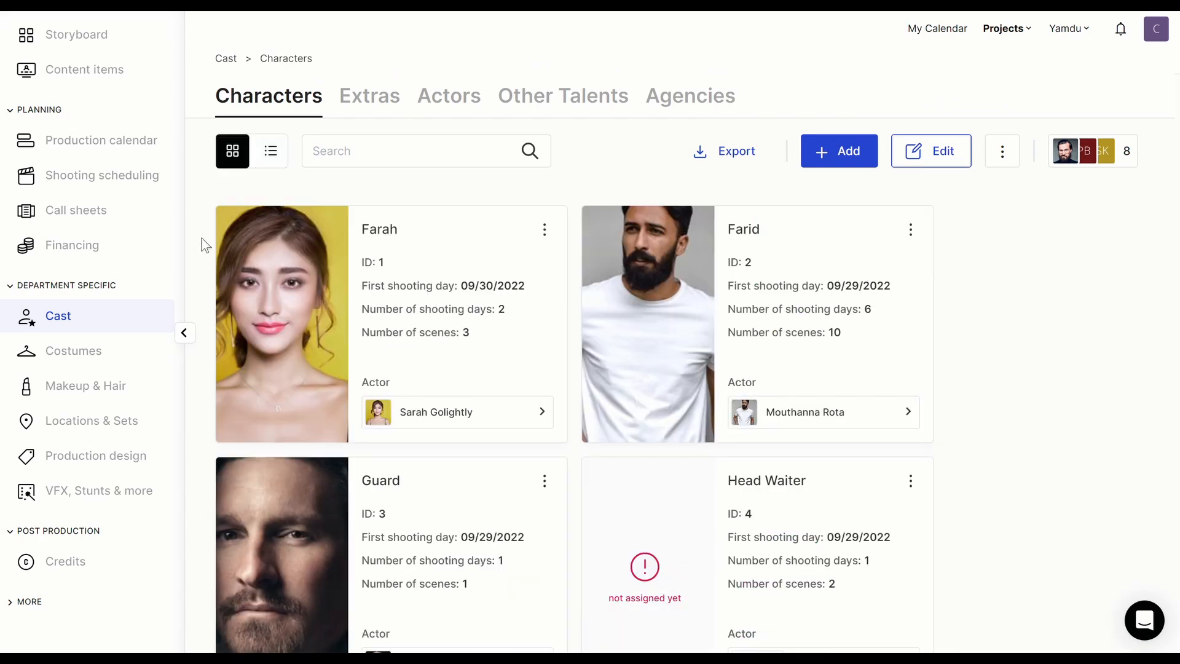
{"action": "scroll", "coordinate": [202, 239], "scroll_direction": "down", "scroll_amount": 1}
{"action": "scroll", "coordinate": [201, 239], "scroll_direction": "down", "scroll_amount": 1}
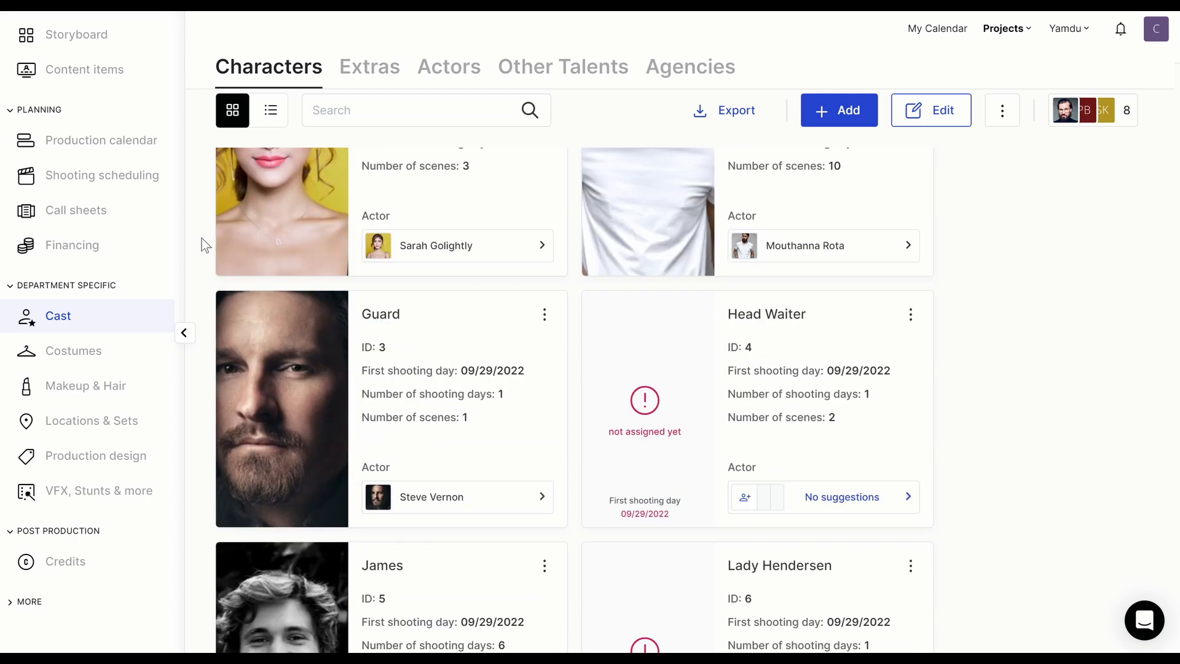
{"action": "scroll", "coordinate": [202, 239], "scroll_direction": "down", "scroll_amount": 1}
{"action": "scroll", "coordinate": [201, 238], "scroll_direction": "up", "scroll_amount": 3}
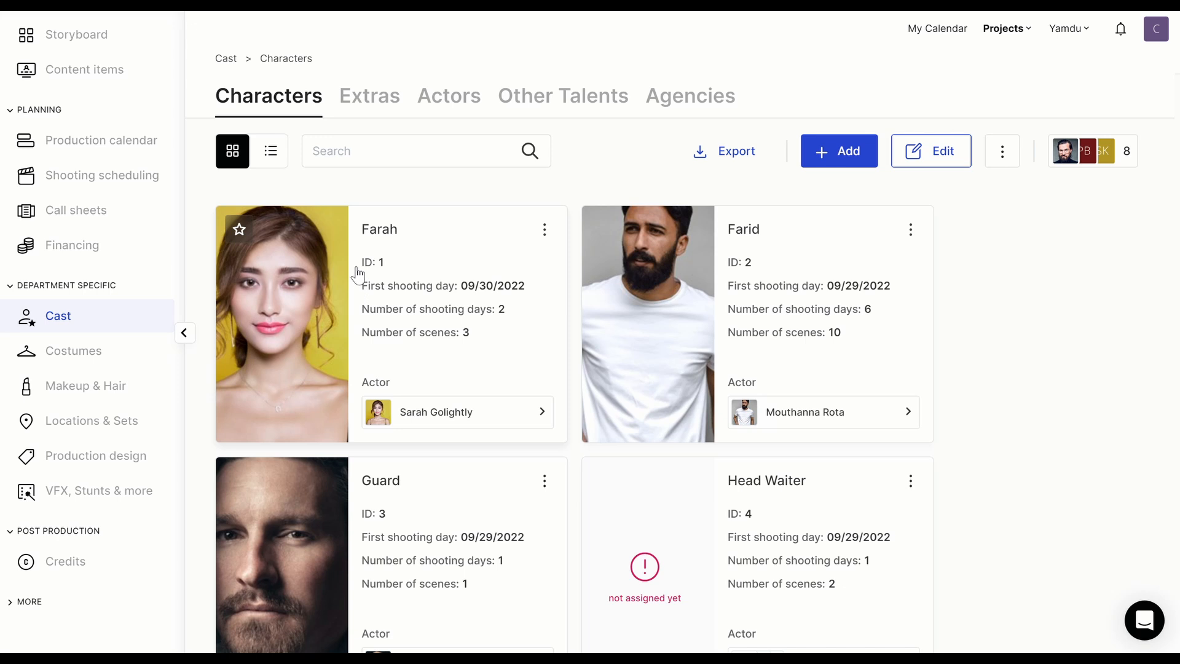
{"action": "left_click", "coordinate": [270, 151]}
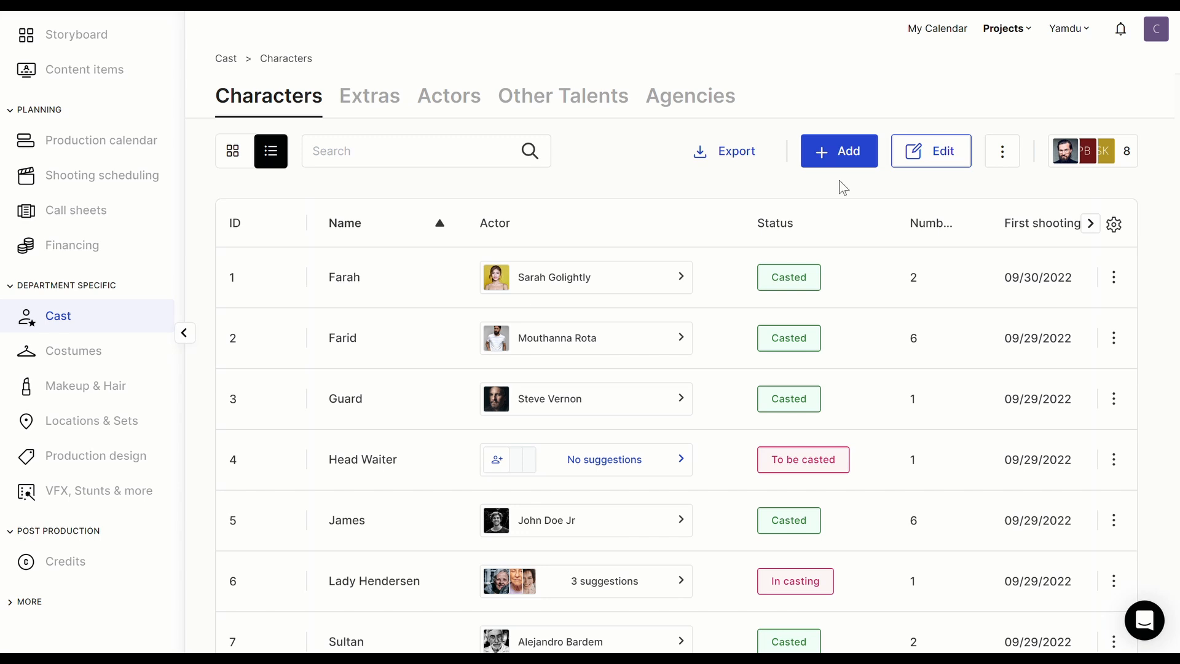
- Narrow the ID column and sort the characters by ID in ascending order
{"action": "left_click_drag", "start_coordinate": [232, 222], "coordinate": [292, 228]}
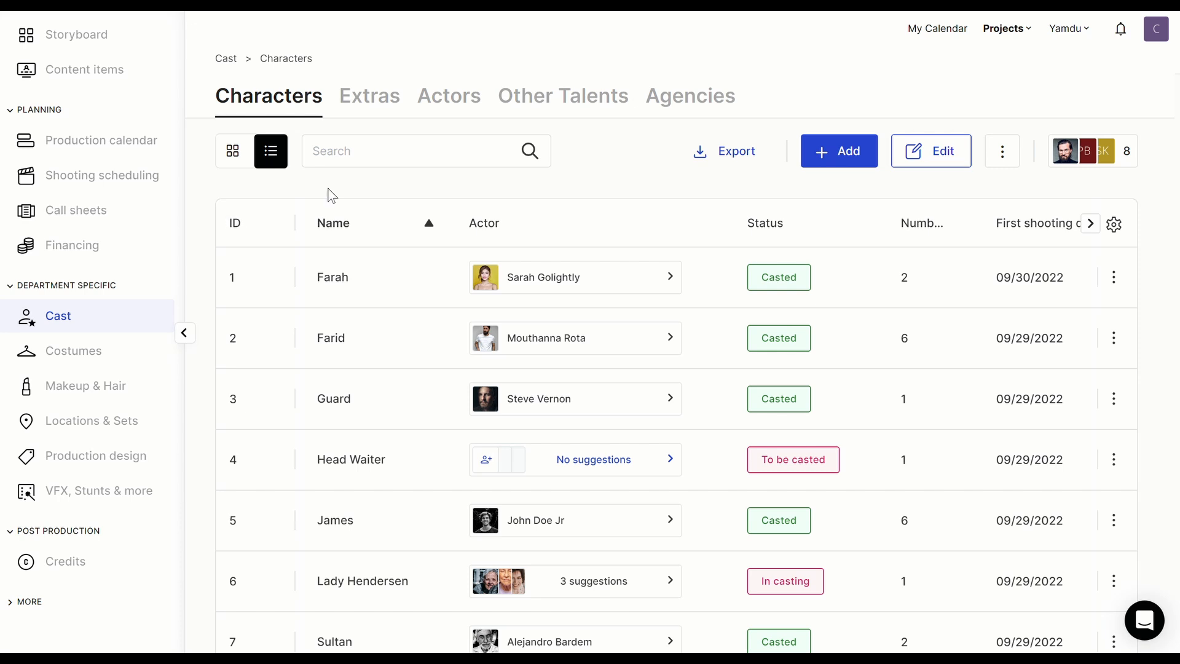
{"action": "left_click", "coordinate": [283, 225]}
{"action": "left_click", "coordinate": [283, 225]}
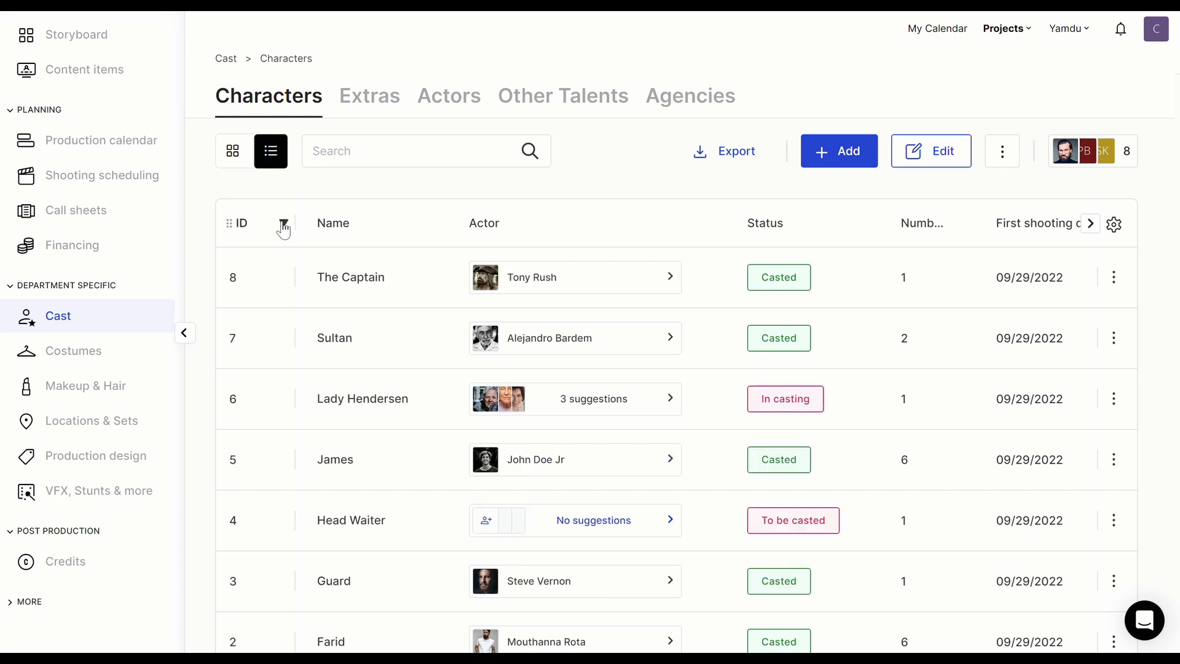
{"action": "left_click", "coordinate": [284, 225]}
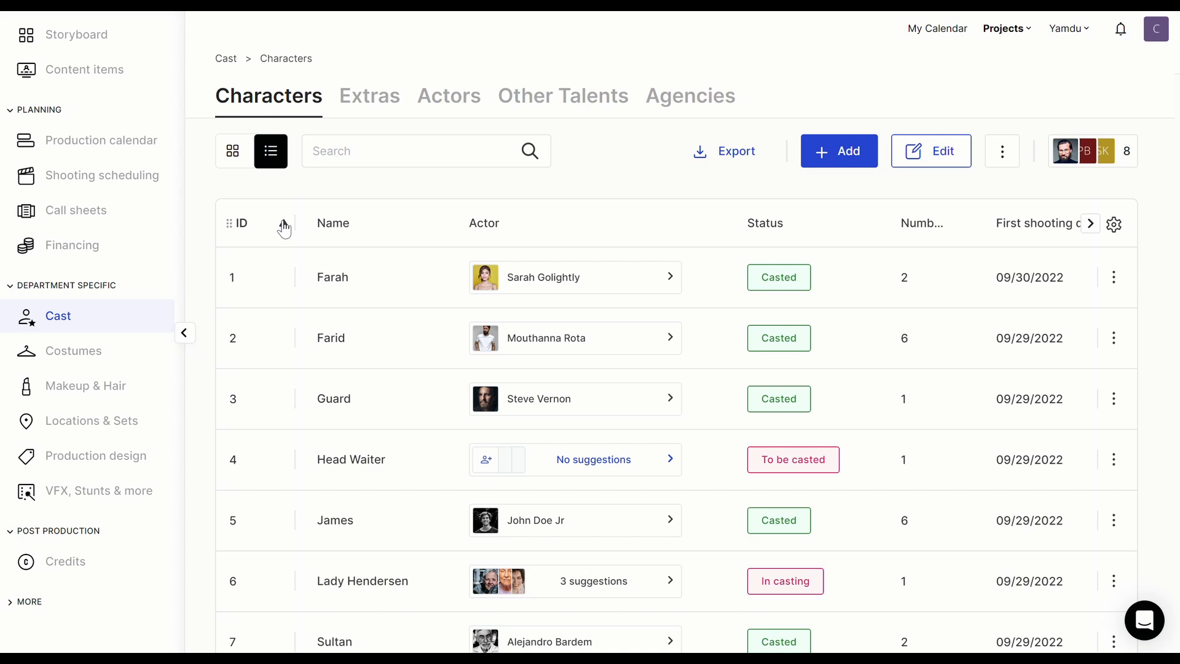
- Examine the column settings, the remaining rows and columns of the character table, and the available export formats
{"action": "left_click", "coordinate": [1115, 225]}
{"action": "left_click", "coordinate": [457, 225]}
{"action": "left_click", "coordinate": [986, 413]}
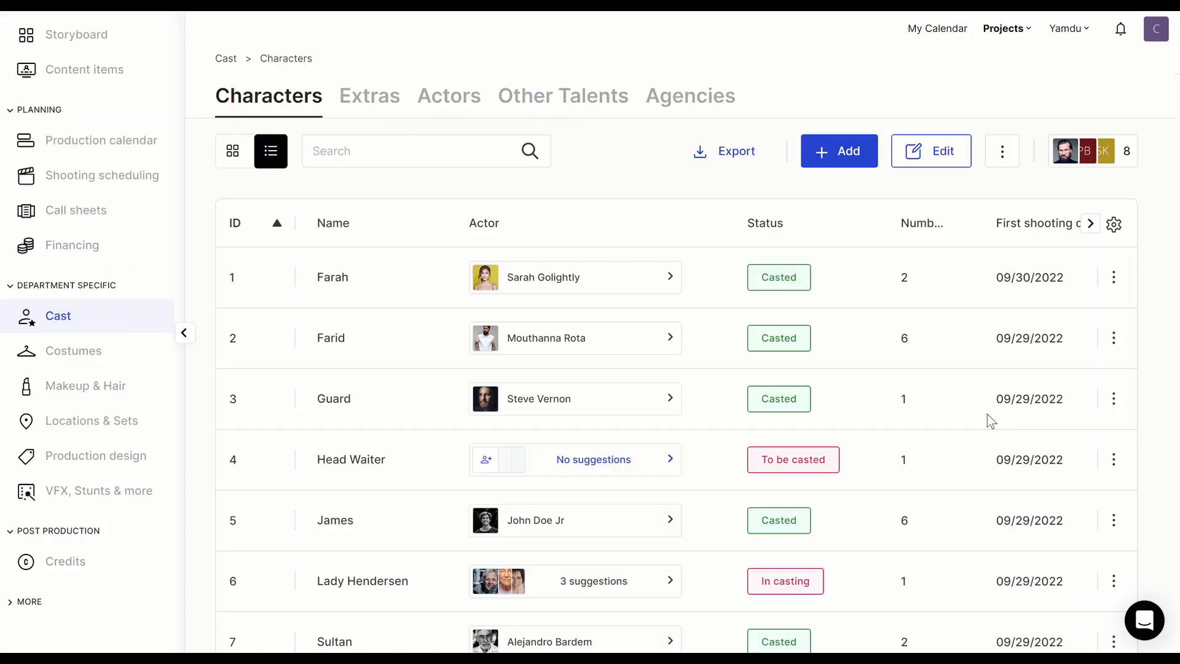
{"action": "scroll", "coordinate": [987, 414], "scroll_direction": "down", "scroll_amount": 5}
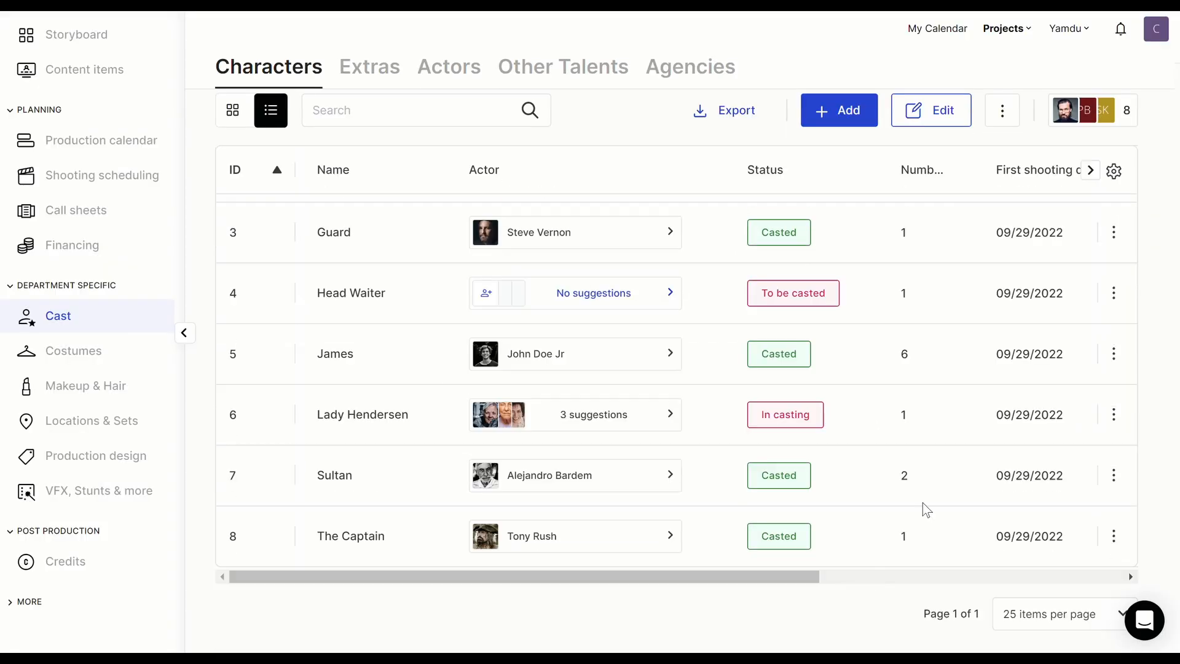
{"action": "scroll", "coordinate": [1078, 539], "scroll_direction": "right", "scroll_amount": 5}
{"action": "scroll", "coordinate": [1078, 540], "scroll_direction": "right", "scroll_amount": 2}
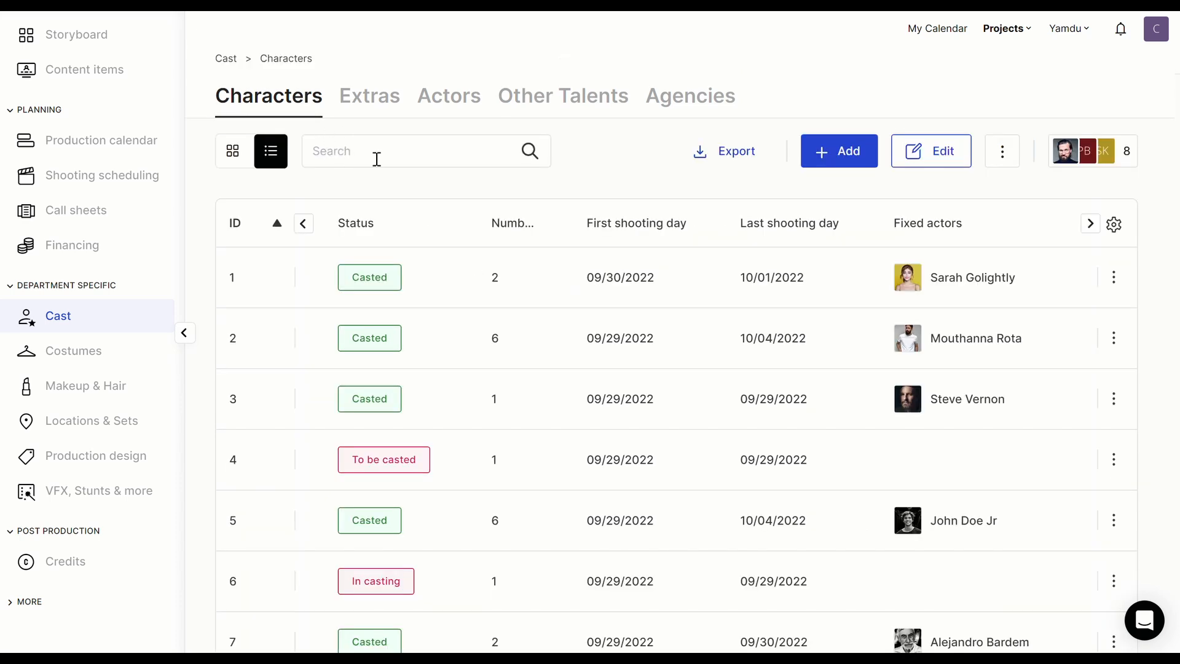
{"action": "left_click", "coordinate": [750, 160]}
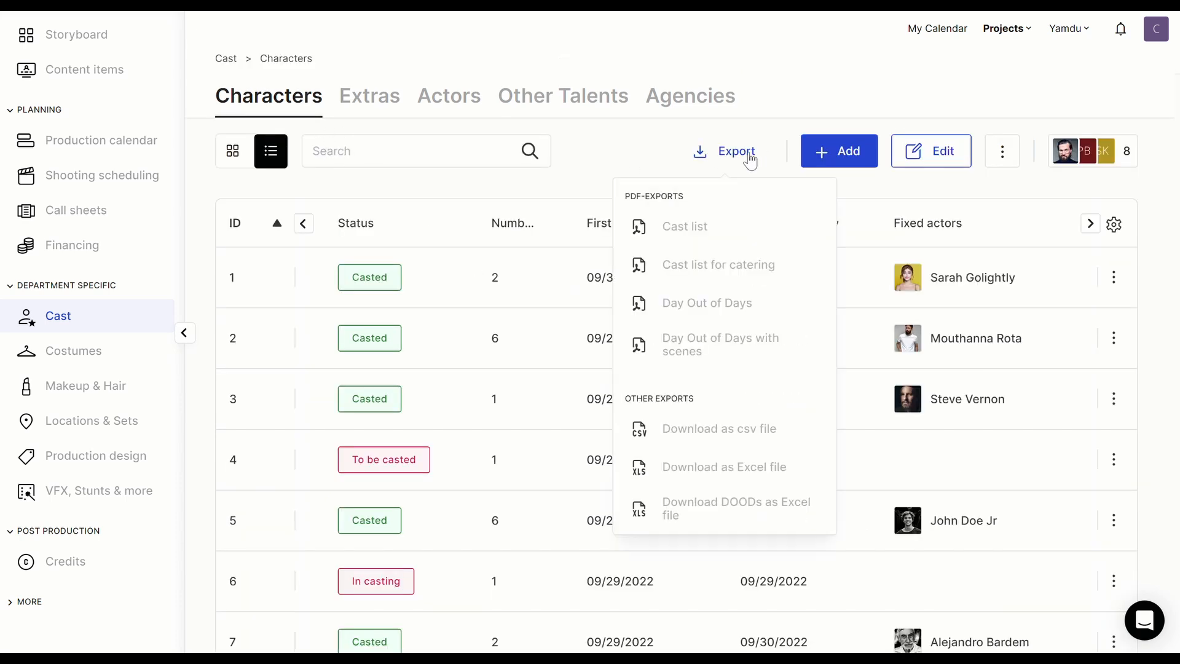
- Create a new character named 9
{"action": "left_click", "coordinate": [824, 157]}
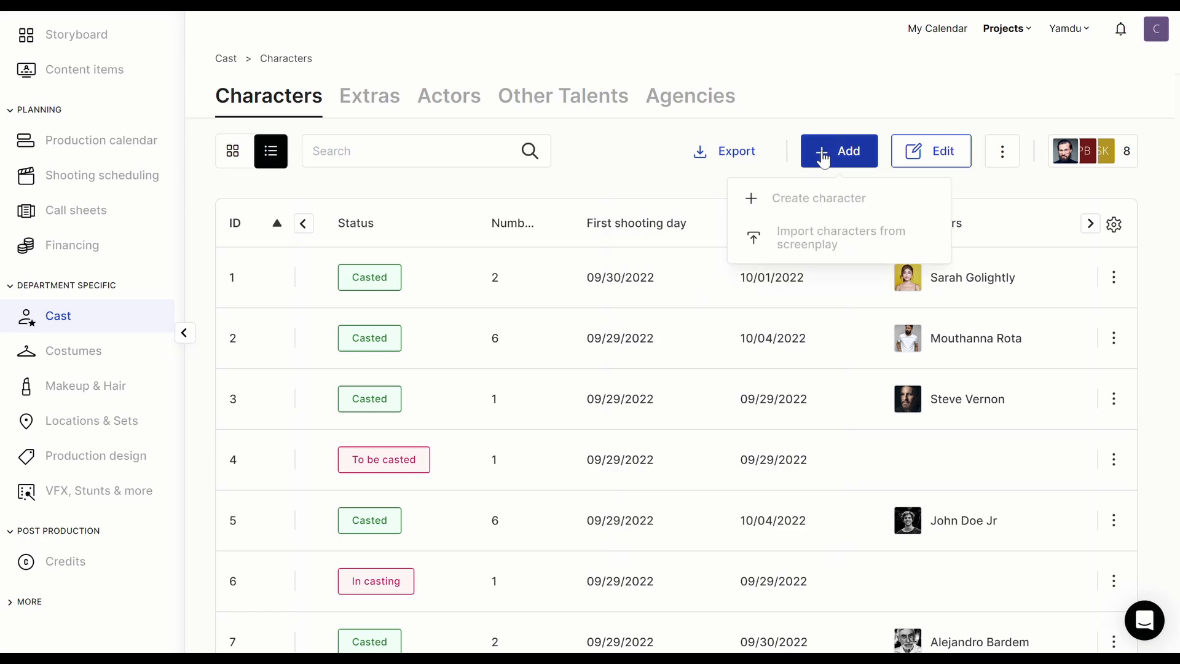
{"action": "left_click", "coordinate": [866, 201]}
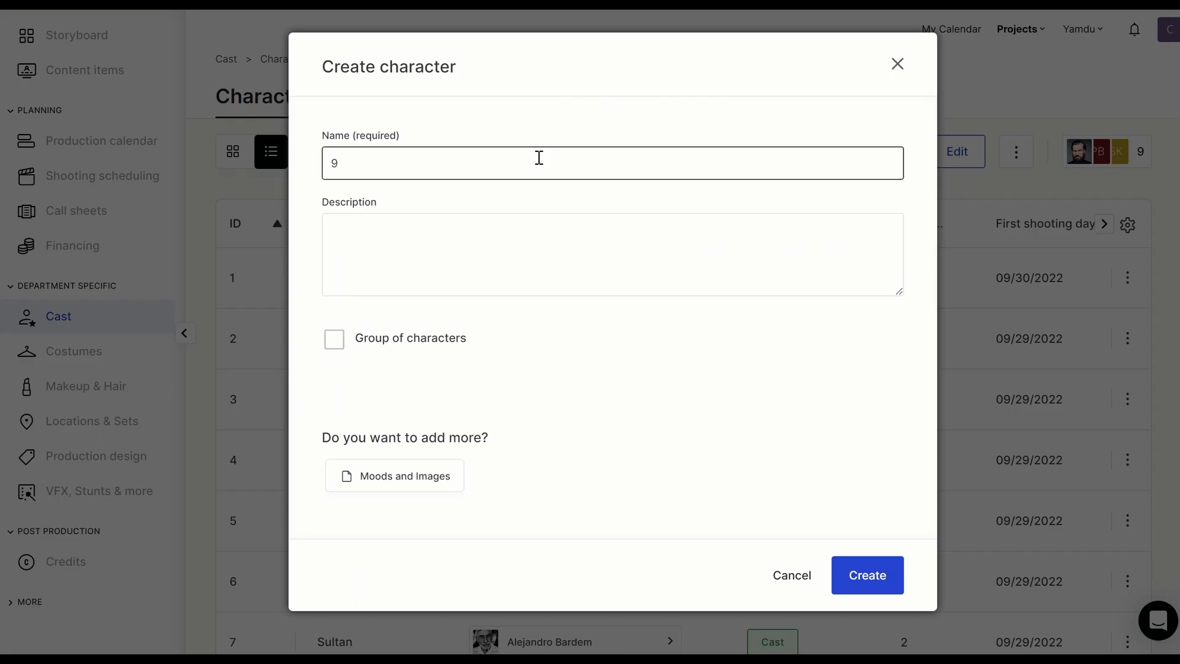
{"action": "left_click", "coordinate": [878, 582]}
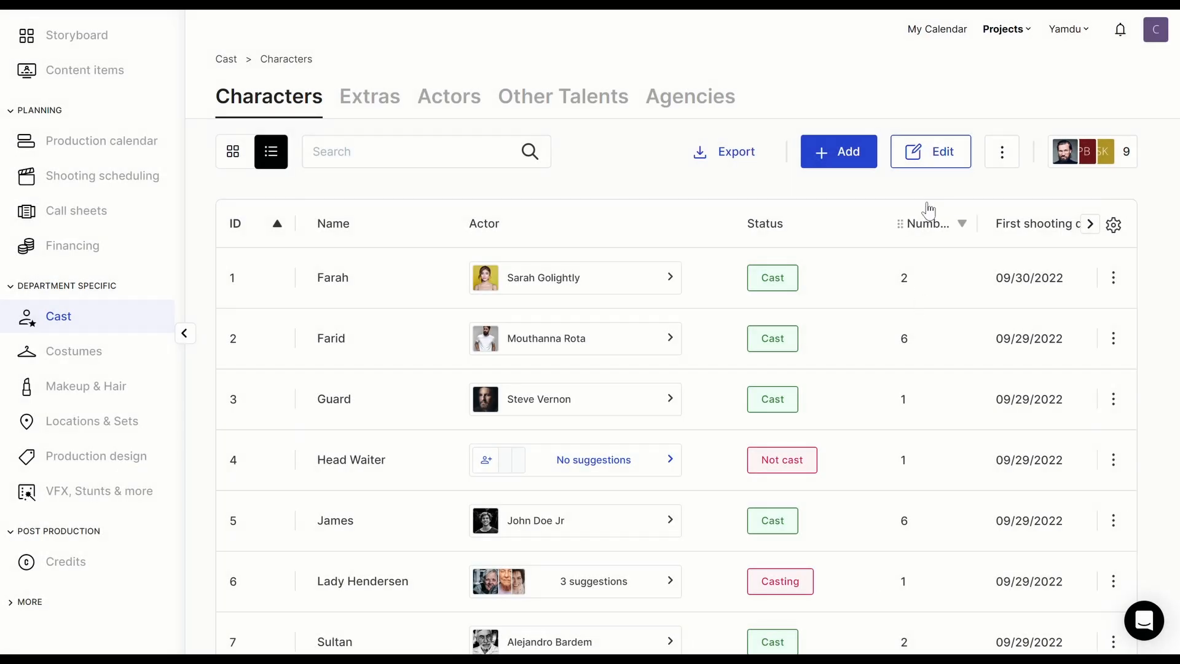
- Switch the character list to edit mode and step through the cells of the first character's row
{"action": "left_click", "coordinate": [927, 161]}
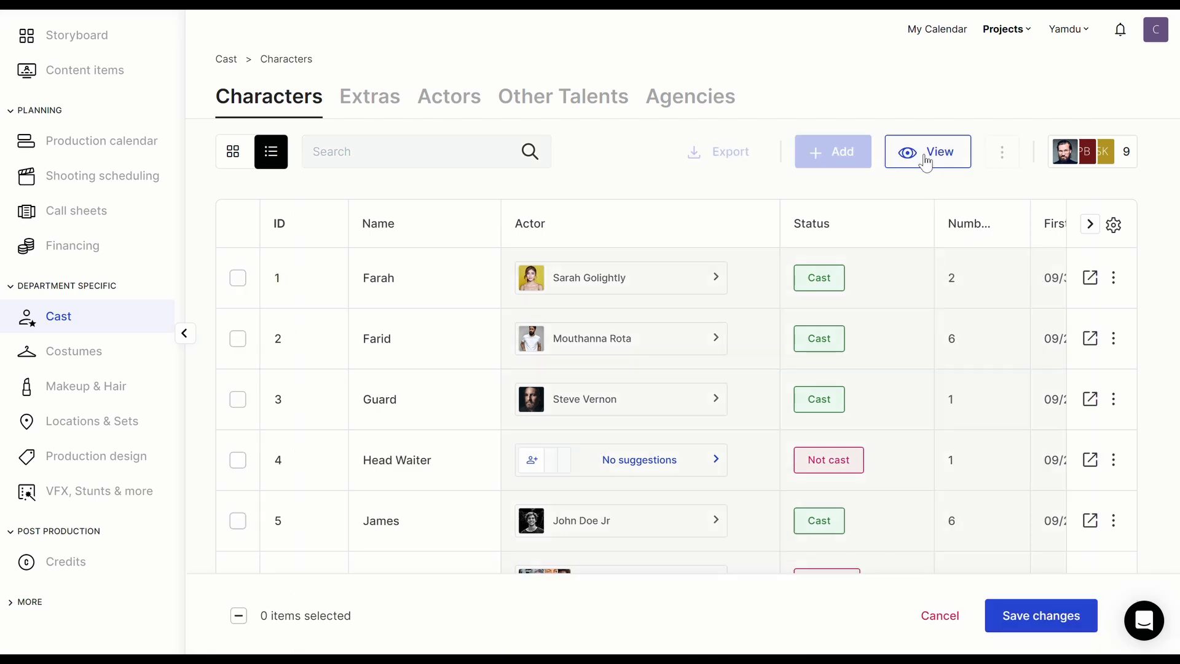
{"action": "left_click", "coordinate": [310, 279]}
{"action": "key", "text": "Tab"}
{"action": "key", "text": "shift+Tab"}
{"action": "key", "text": "shift+Tab"}
- Rename characters 9, 10 and 11 to "Extras" in bulk, save the changes and check the list
{"action": "scroll", "coordinate": [434, 322], "scroll_direction": "down", "scroll_amount": 5}
{"action": "left_click", "coordinate": [237, 348]}
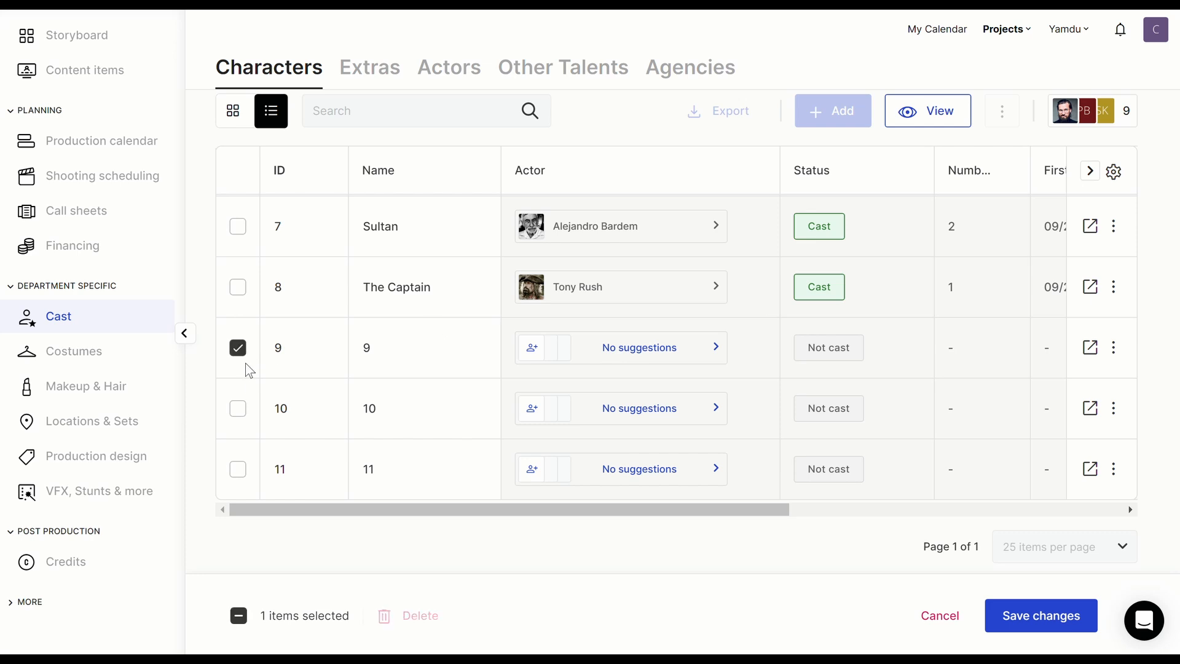
{"action": "left_click", "coordinate": [238, 409]}
{"action": "left_click", "coordinate": [240, 471]}
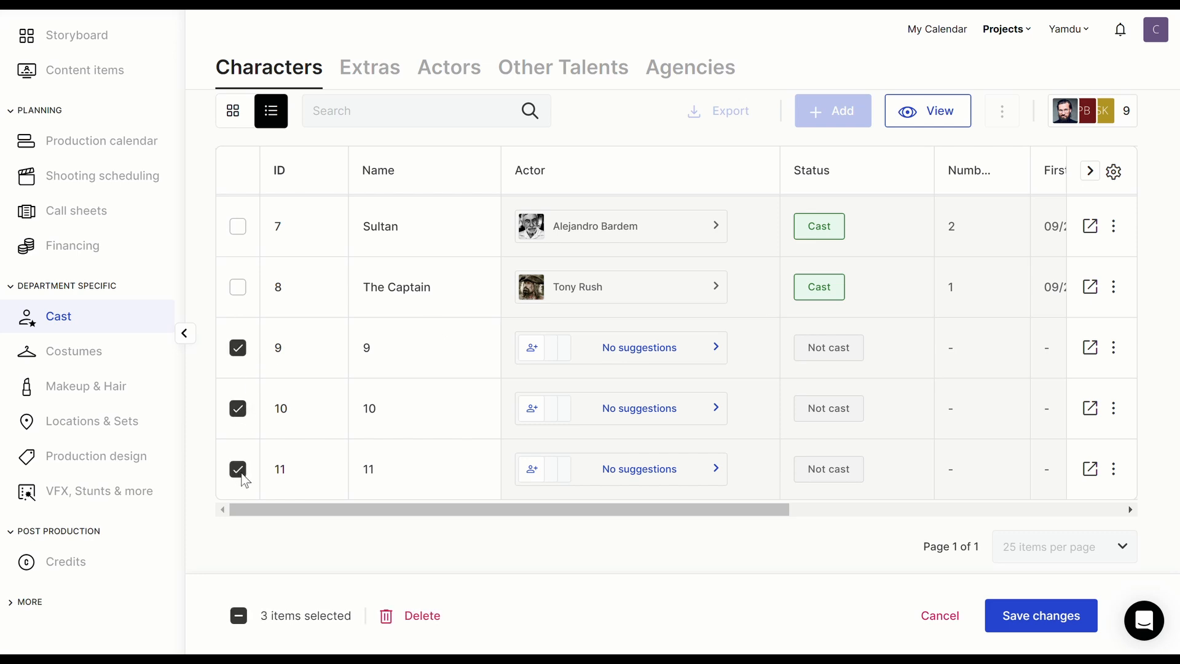
{"action": "double_click", "coordinate": [362, 348]}
{"action": "type", "text": "Extras"}
{"action": "left_click", "coordinate": [1047, 614]}
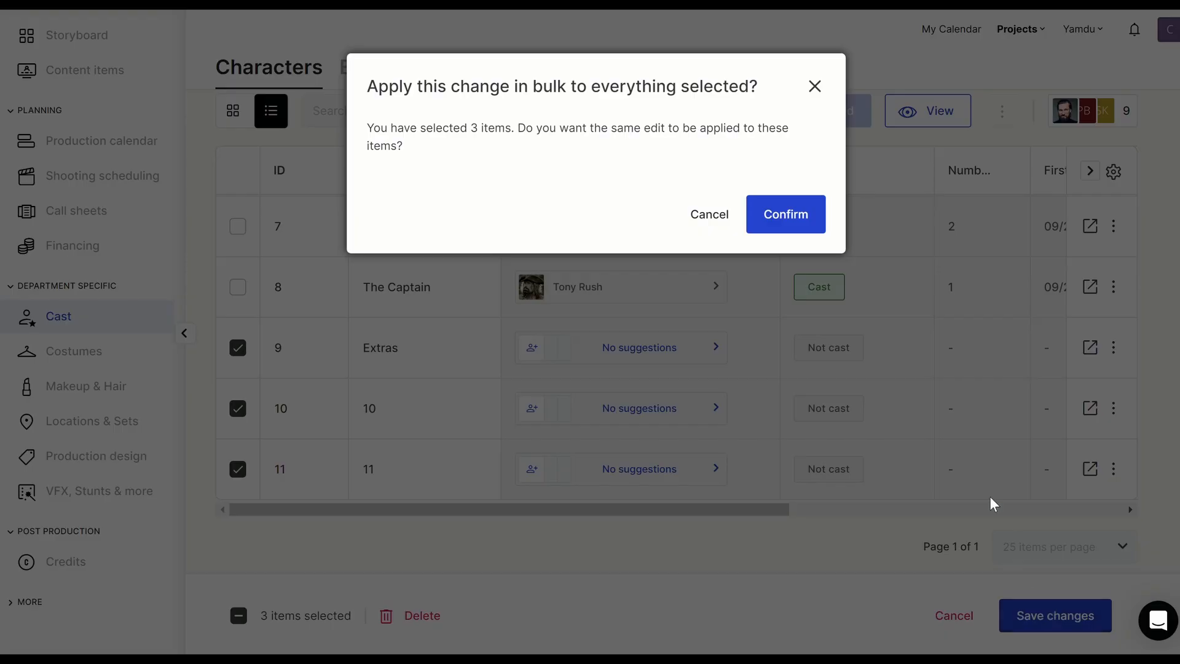
{"action": "left_click", "coordinate": [791, 214]}
{"action": "left_click", "coordinate": [1027, 617]}
{"action": "scroll", "coordinate": [879, 426], "scroll_direction": "down", "scroll_amount": 3}
{"action": "scroll", "coordinate": [879, 426], "scroll_direction": "up", "scroll_amount": 3}
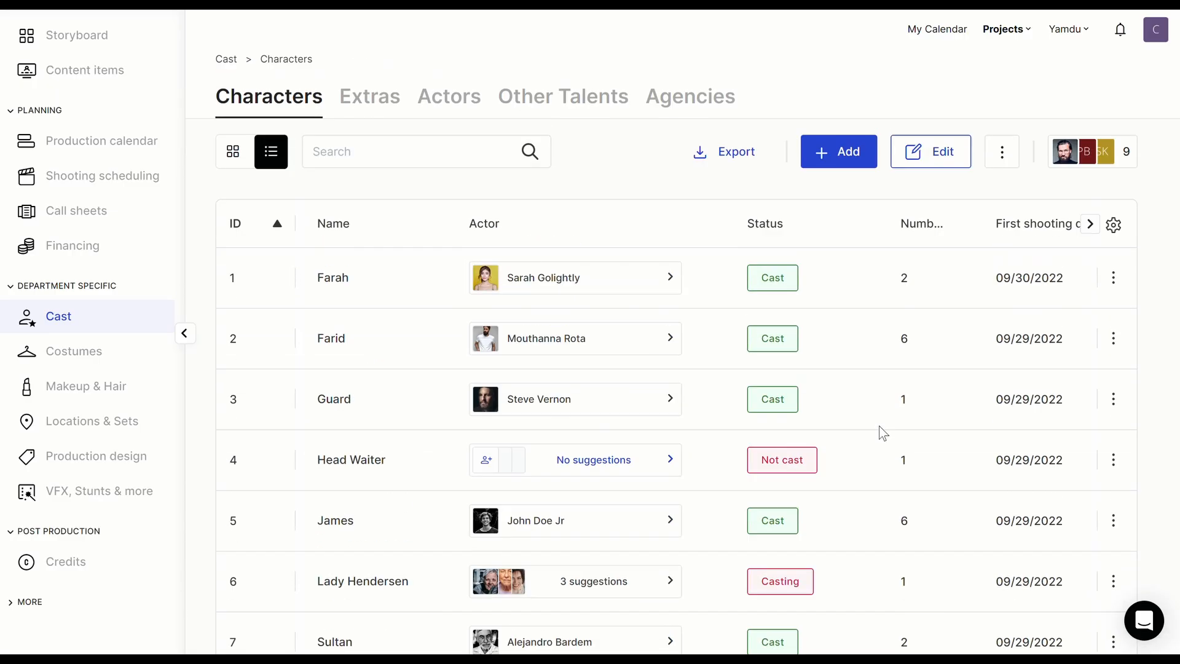
- View the first character's options, try Tidy up list and decline deleting the characters not linked with any scene
{"action": "left_click", "coordinate": [1114, 278]}
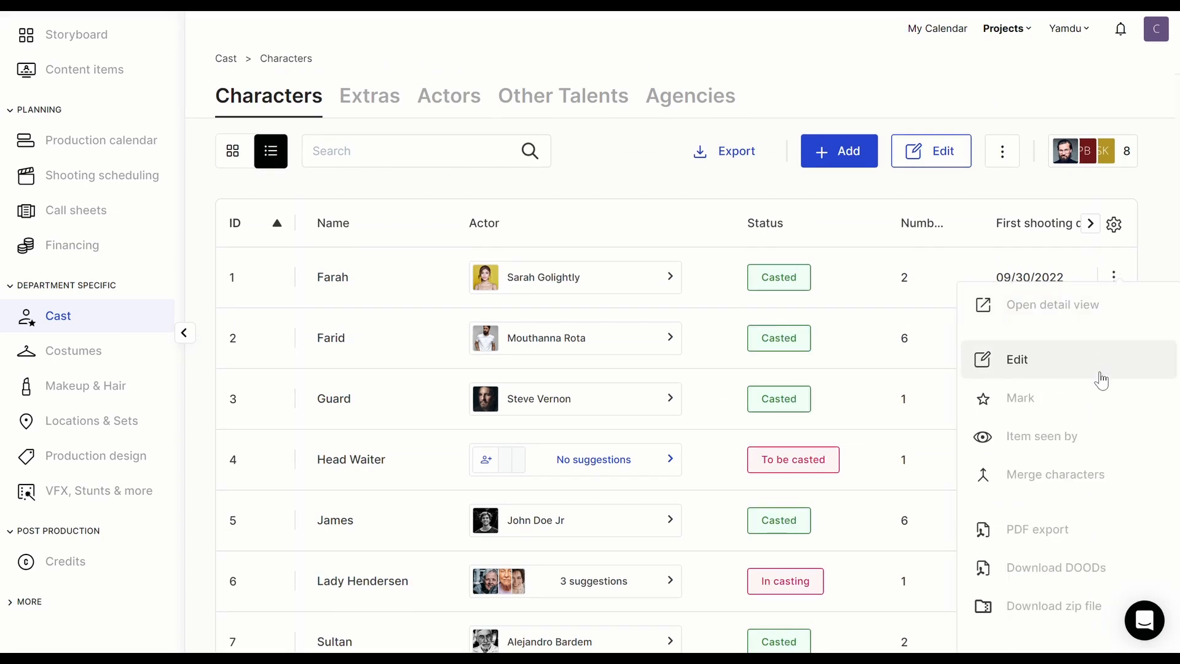
{"action": "left_click", "coordinate": [1003, 153]}
{"action": "left_click", "coordinate": [1003, 153]}
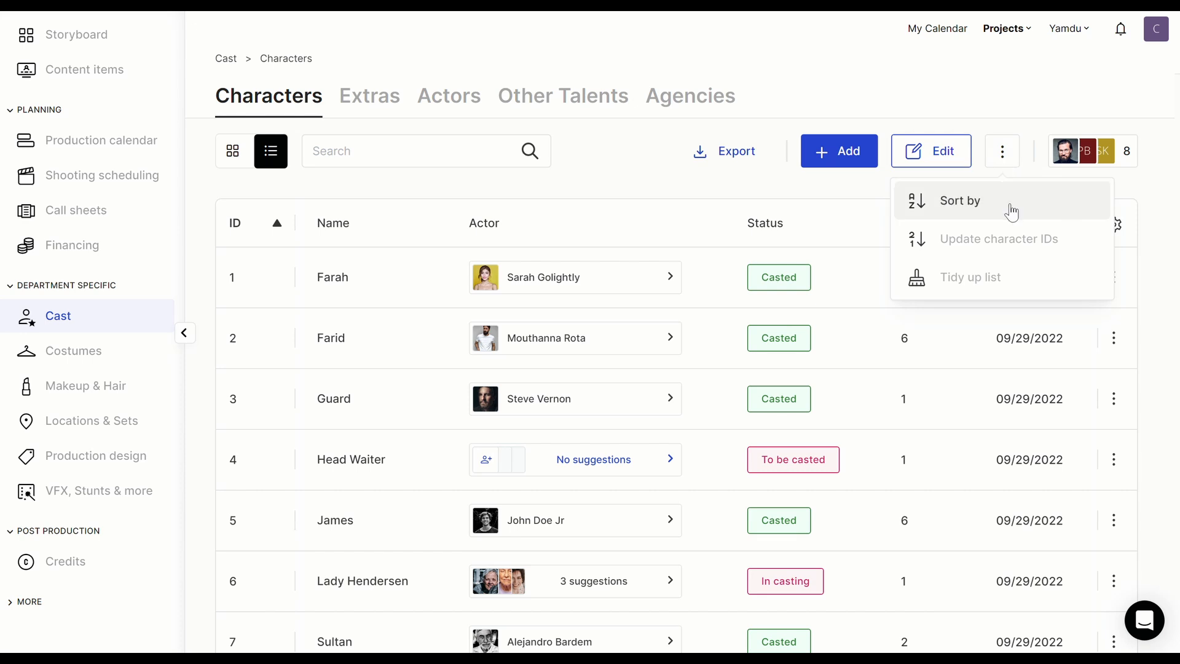
{"action": "left_click", "coordinate": [1003, 280]}
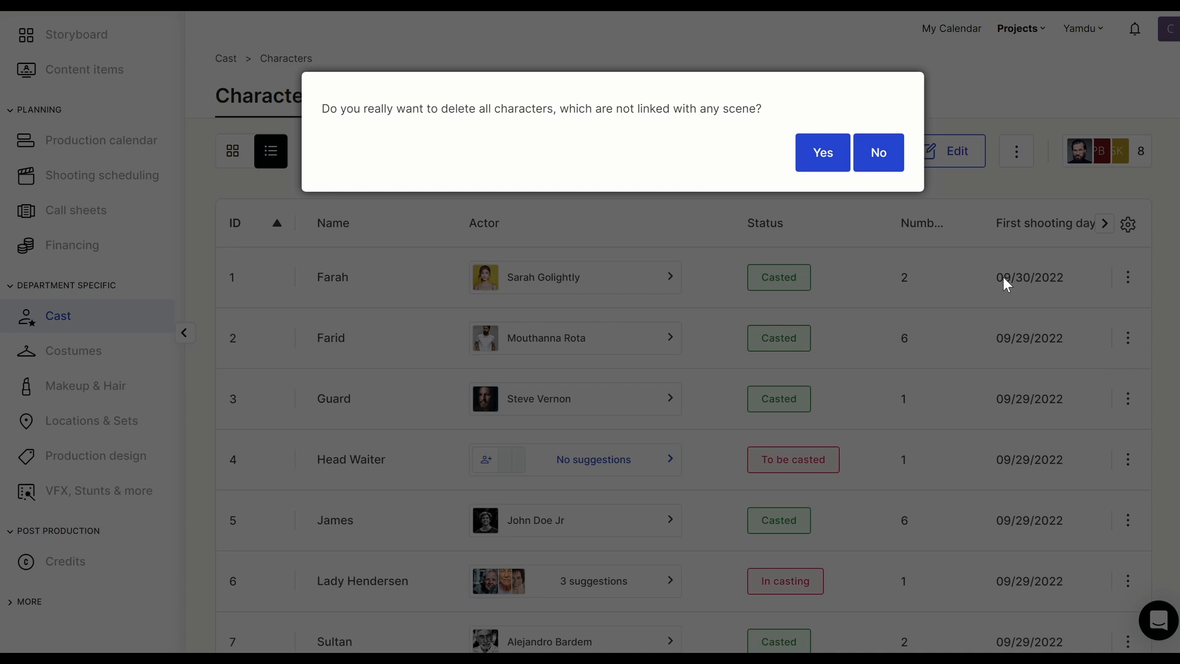
{"action": "left_click", "coordinate": [894, 155]}
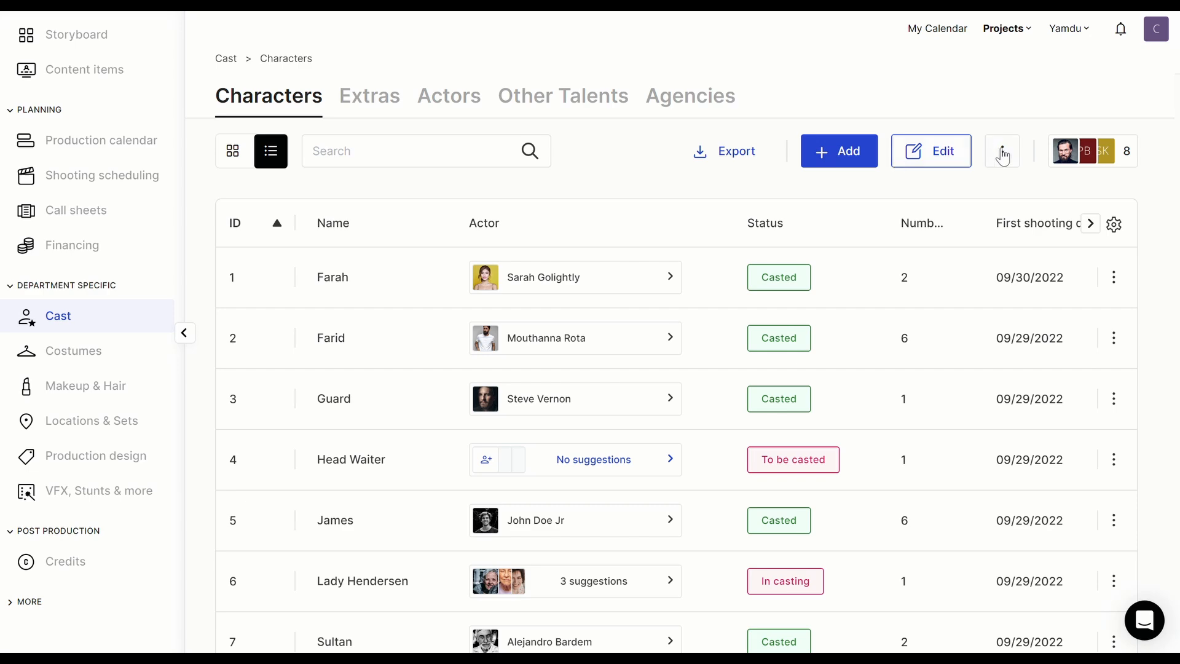
- Open the access rights for Cast, filter the accounts by Read and Write, clear the filters and check the sort options
{"action": "left_click", "coordinate": [1073, 148]}
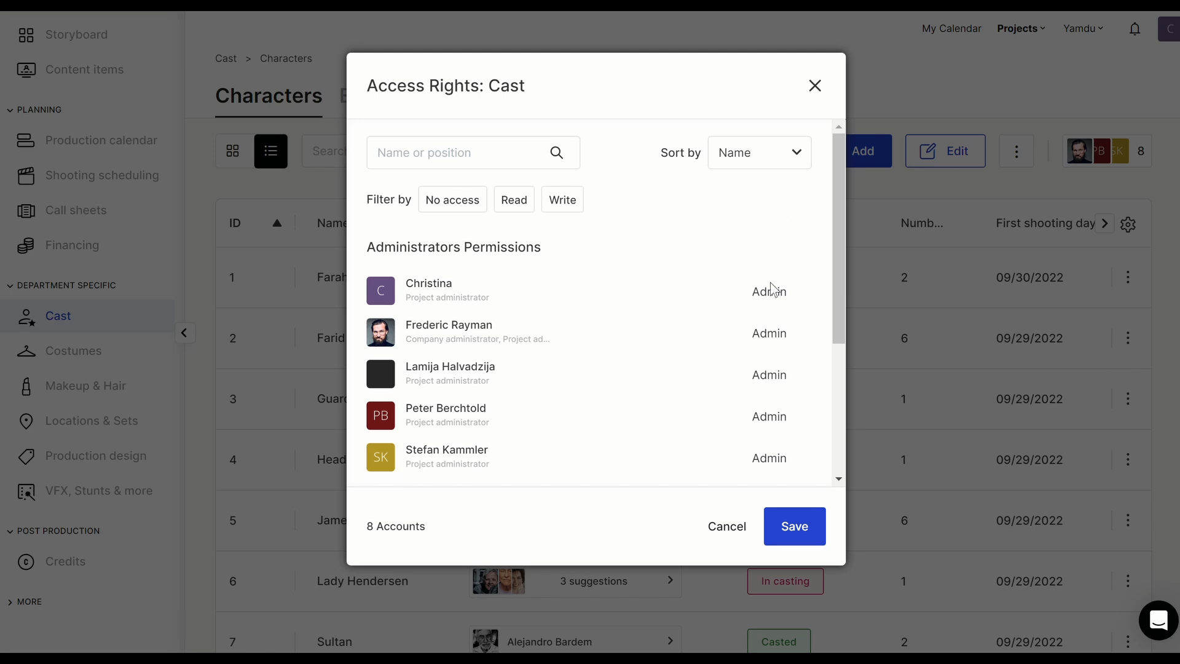
{"action": "scroll", "coordinate": [772, 362], "scroll_direction": "down", "scroll_amount": 2}
{"action": "scroll", "coordinate": [774, 372], "scroll_direction": "up", "scroll_amount": 2}
{"action": "left_click", "coordinate": [516, 204]}
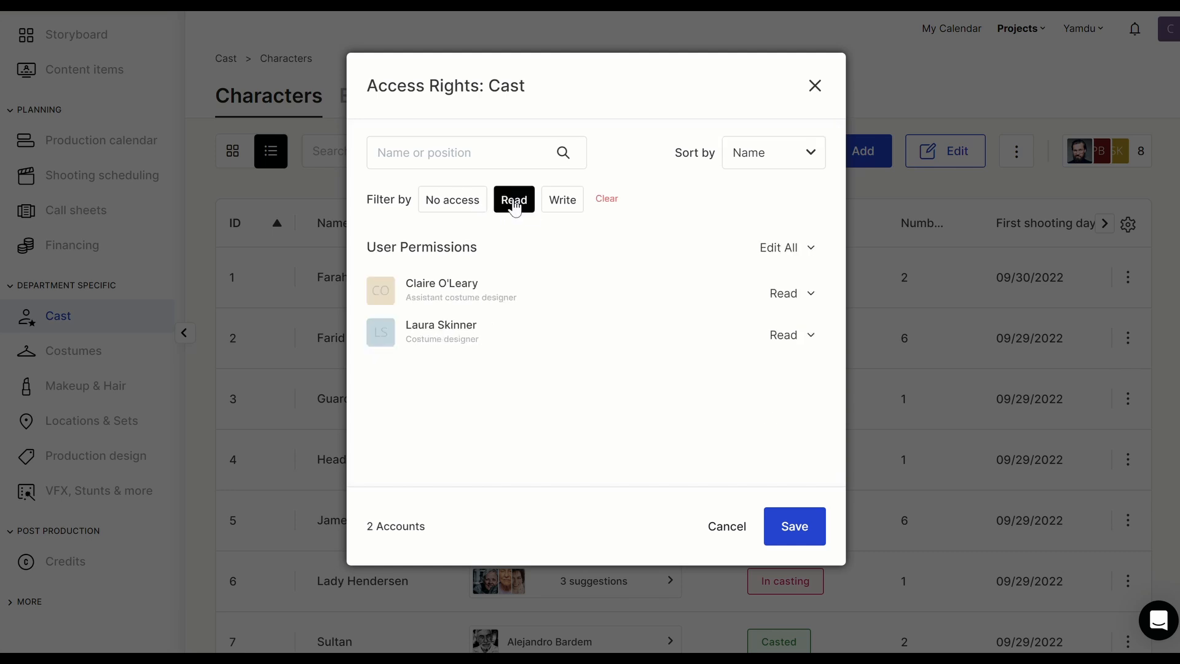
{"action": "left_click", "coordinate": [549, 205]}
{"action": "left_click", "coordinate": [607, 199]}
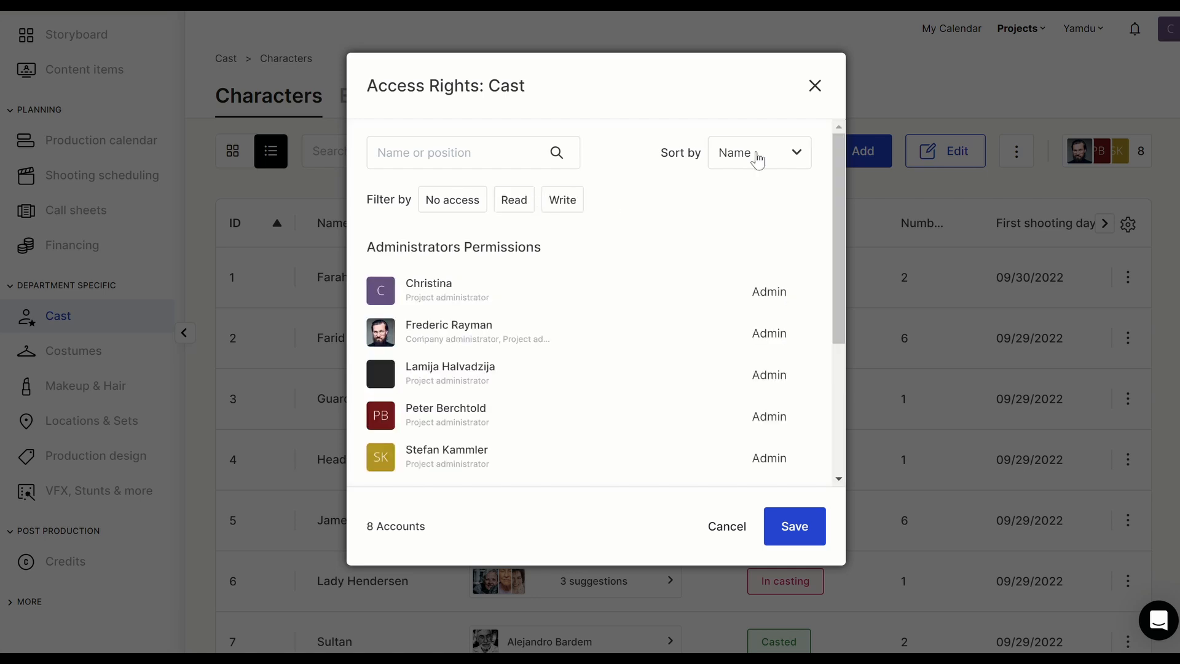
{"action": "left_click", "coordinate": [761, 157]}
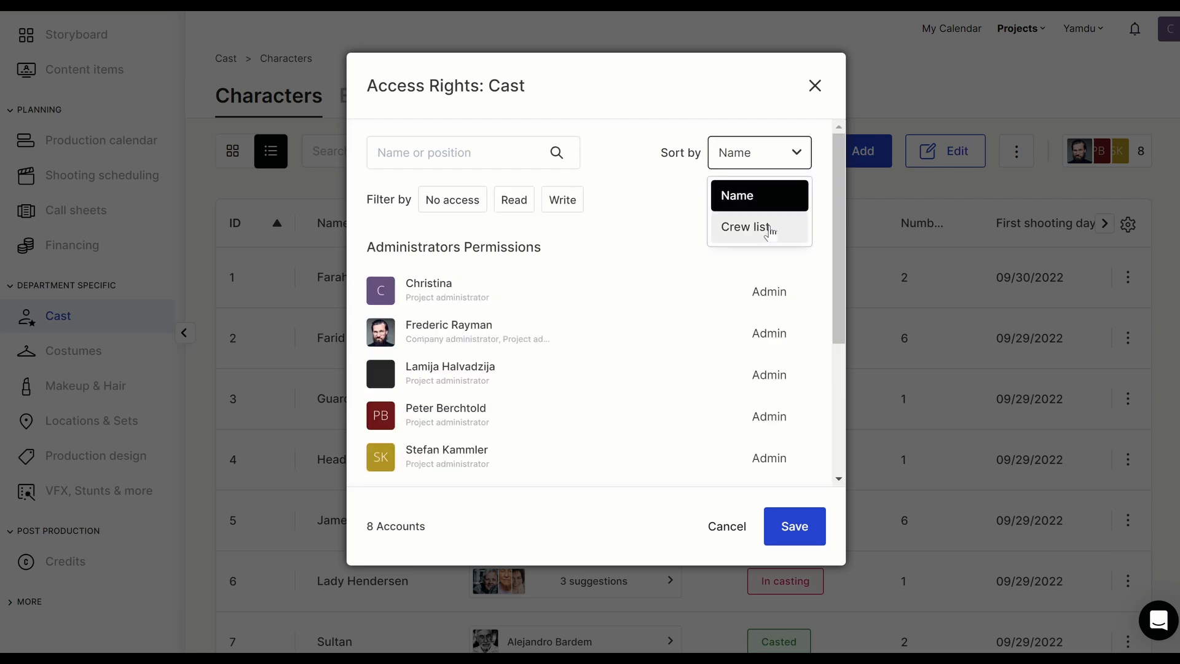
{"action": "left_click", "coordinate": [768, 228]}
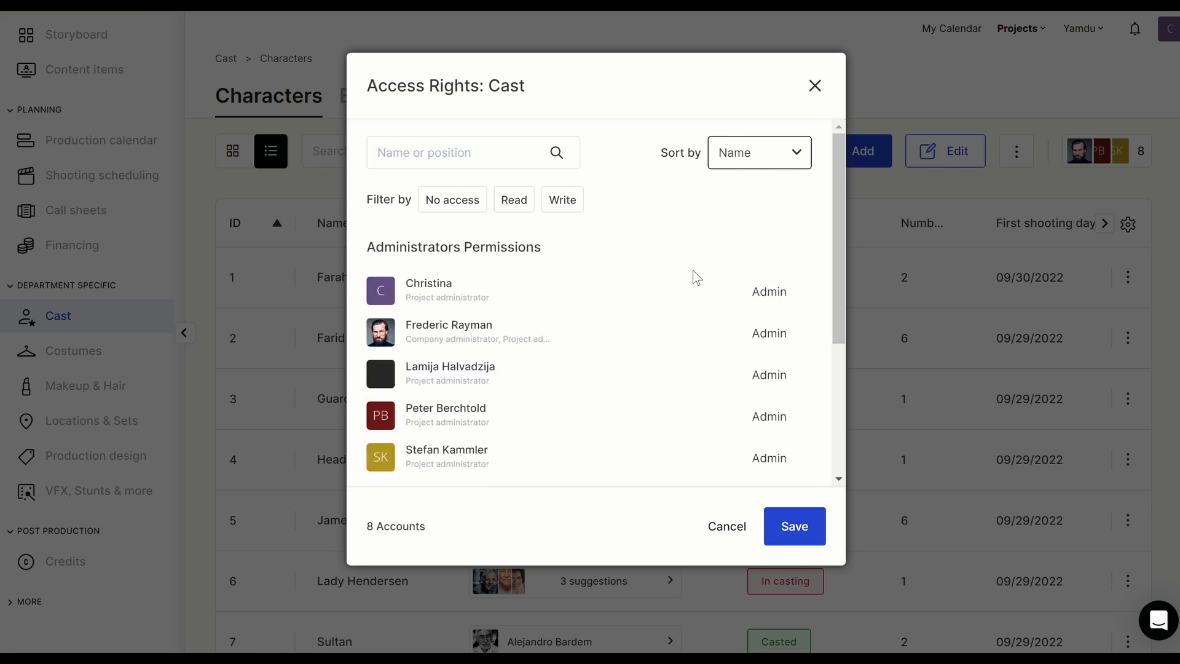
- Try setting the costume designer's access to Write and the producer's to No access and Read, and discard these changes
{"action": "scroll", "coordinate": [696, 274], "scroll_direction": "down", "scroll_amount": 4}
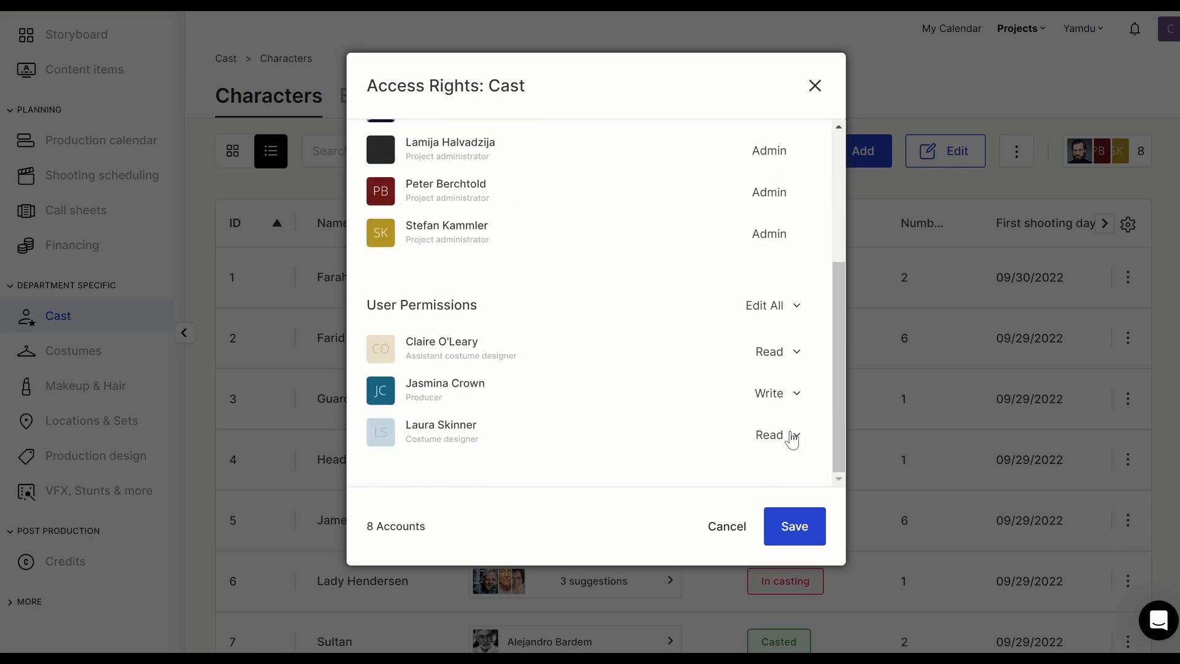
{"action": "left_click", "coordinate": [791, 435]}
{"action": "left_click", "coordinate": [734, 530]}
{"action": "left_click", "coordinate": [796, 393]}
{"action": "left_click", "coordinate": [753, 440]}
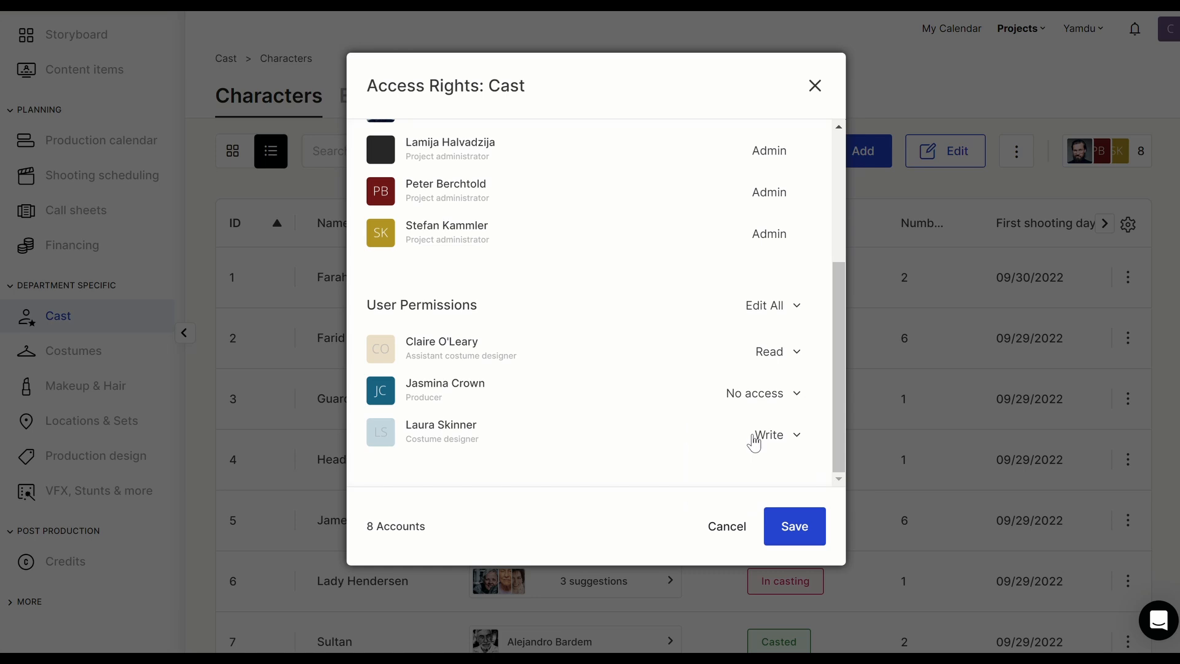
{"action": "left_click", "coordinate": [796, 394]}
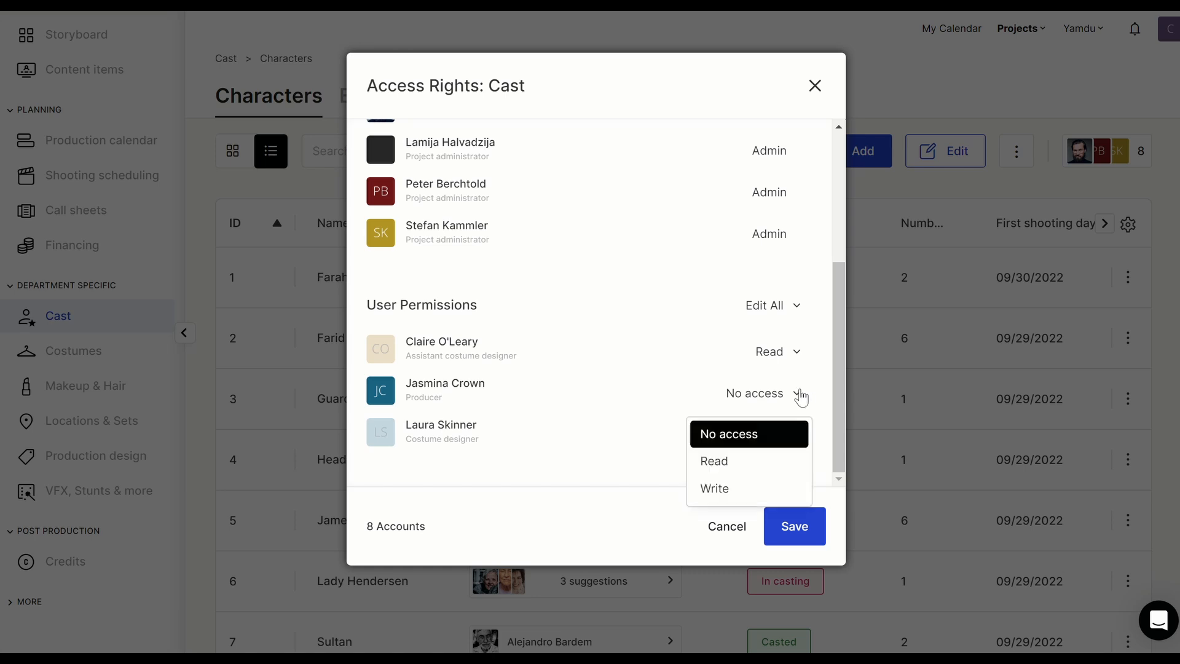
{"action": "left_click", "coordinate": [760, 461]}
{"action": "left_click", "coordinate": [736, 529]}
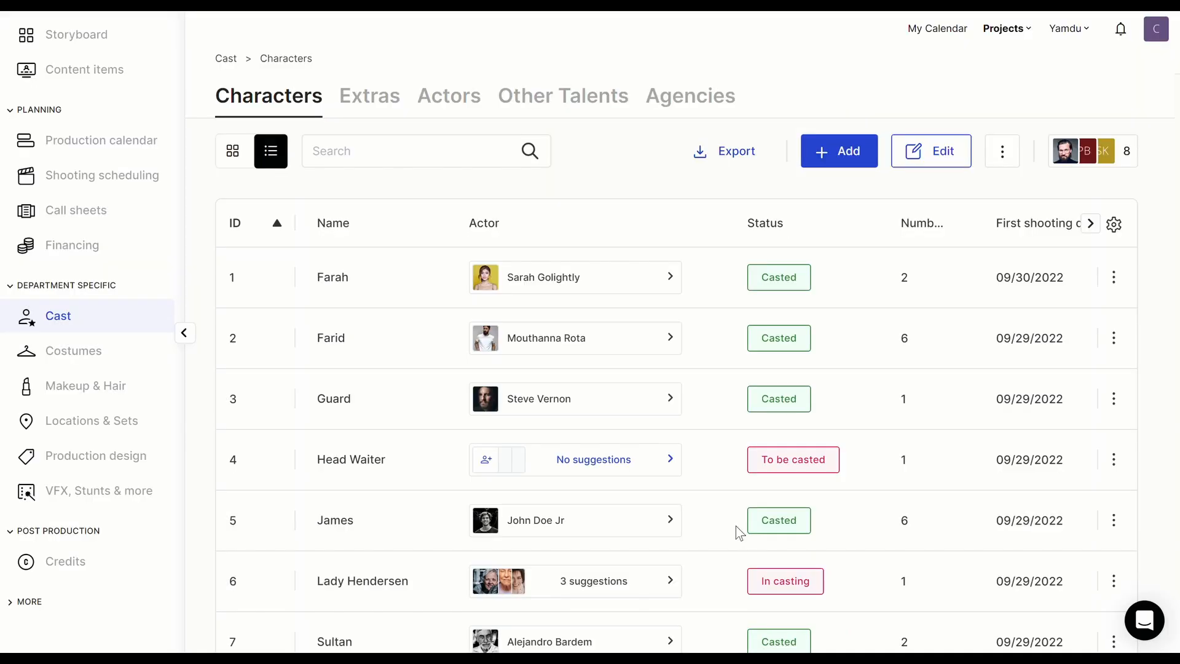